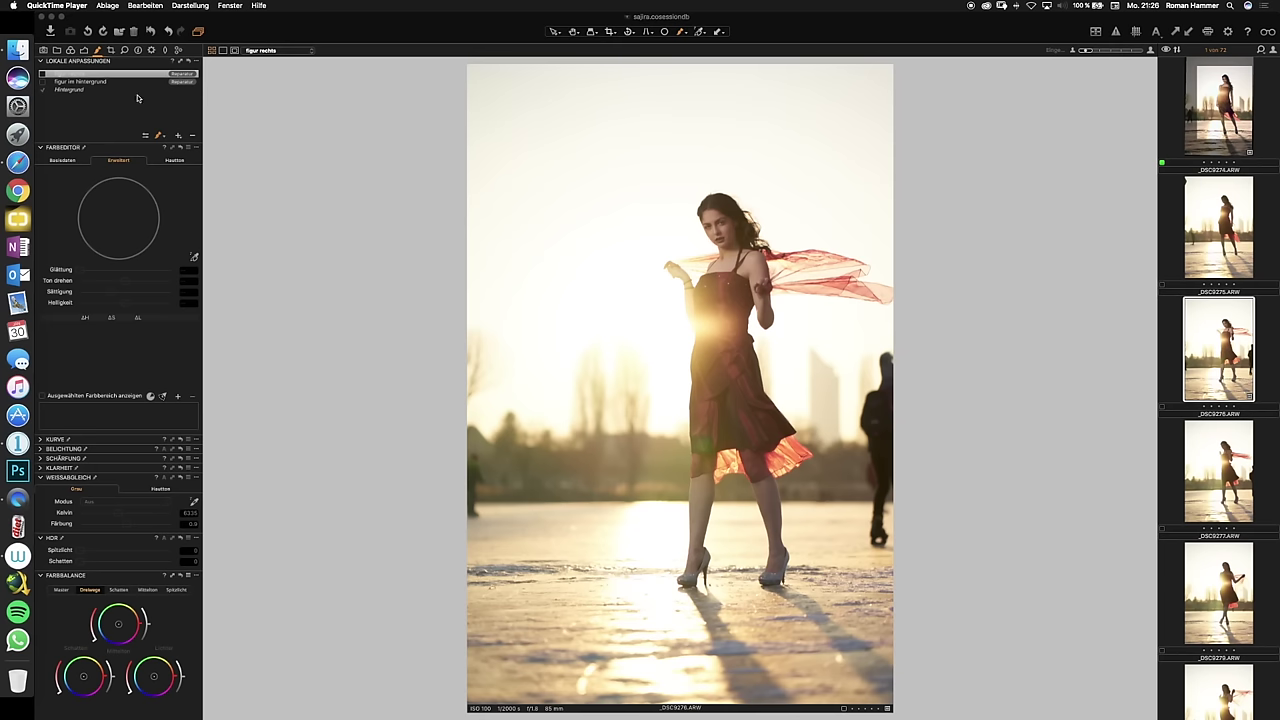
# Step: Compare the photo with and without the two existing repair layers, and delete both layers
pyautogui.click(43, 75)
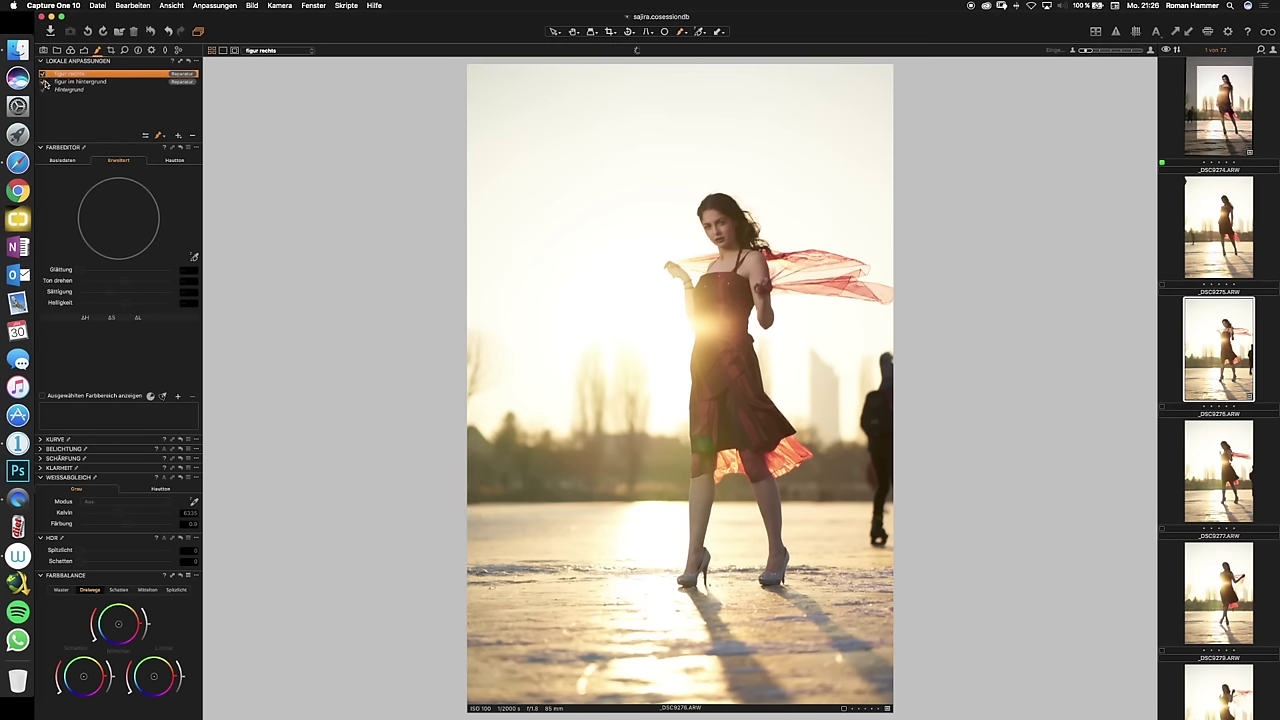
pyautogui.click(43, 81)
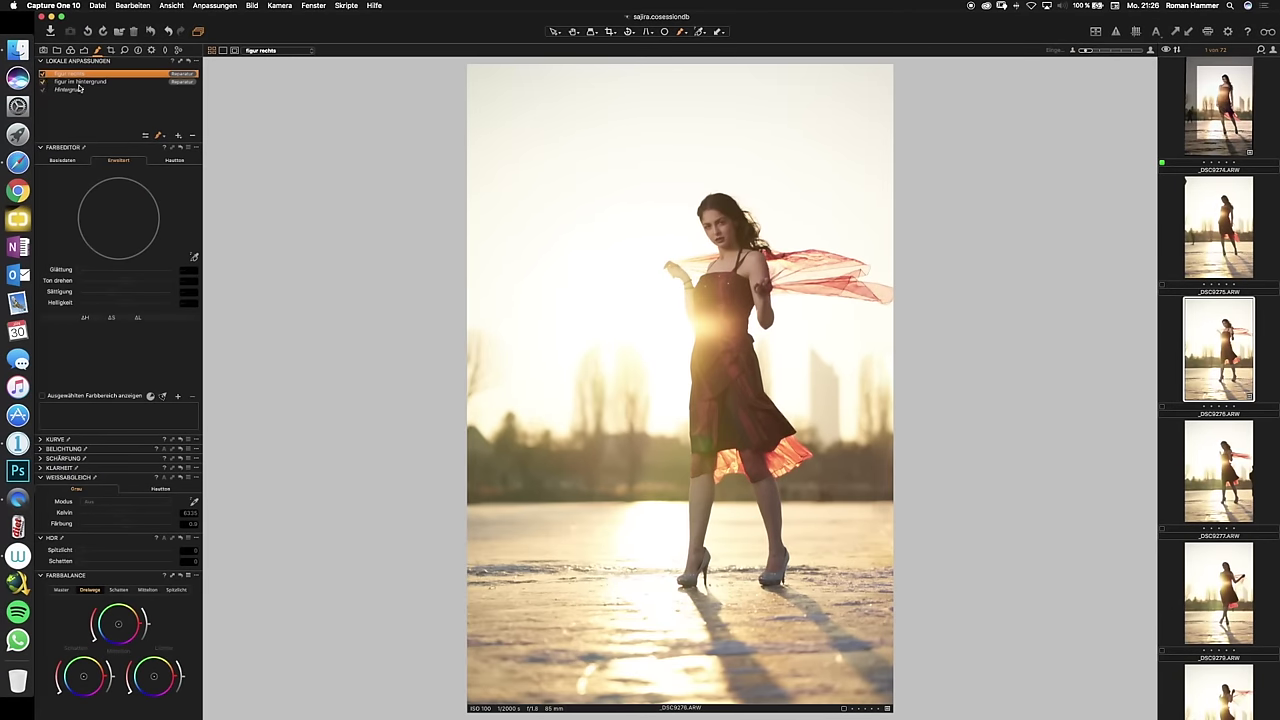
pyautogui.click(43, 75)
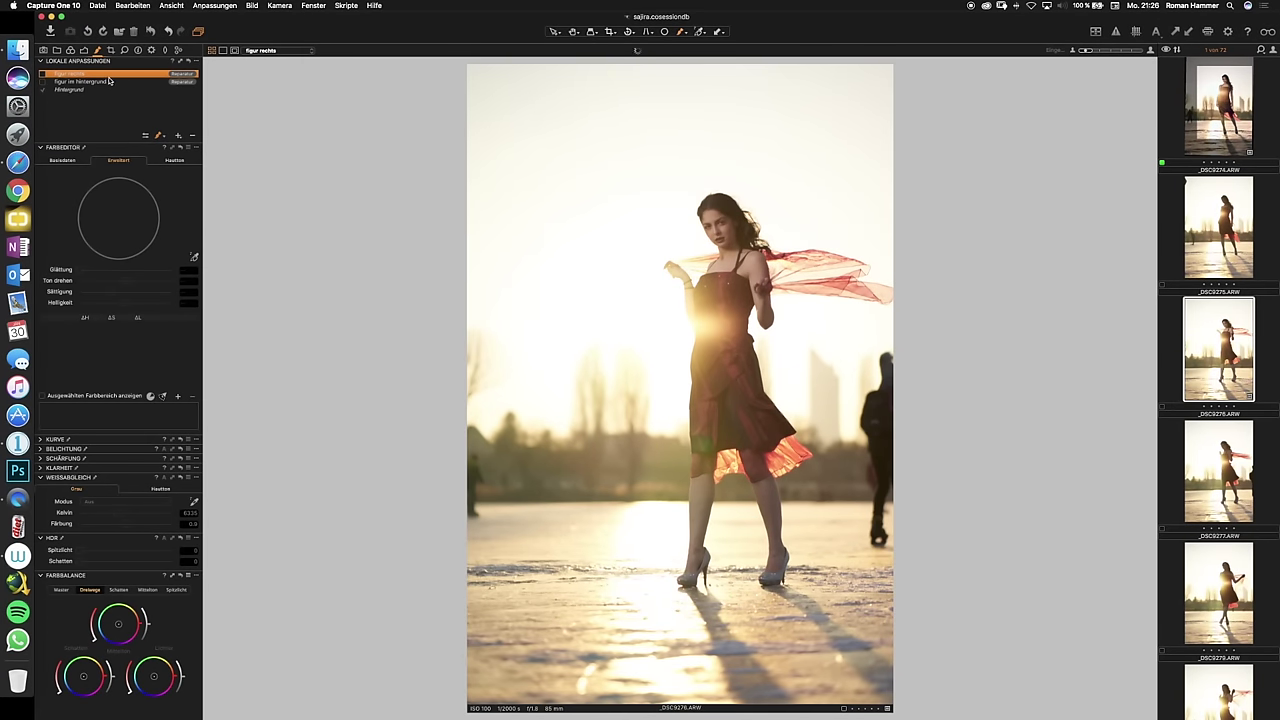
pyautogui.click(196, 137)
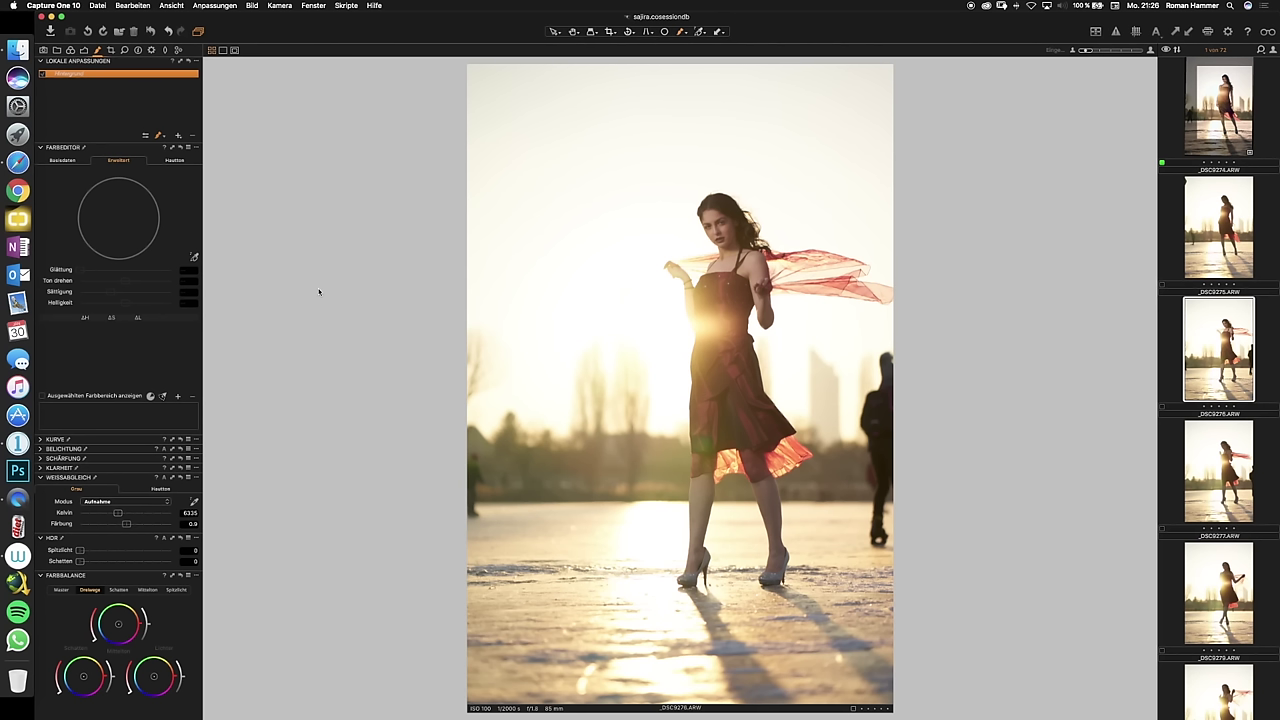
# Step: Add a new repair layer named "Person links"
pyautogui.click(179, 137)
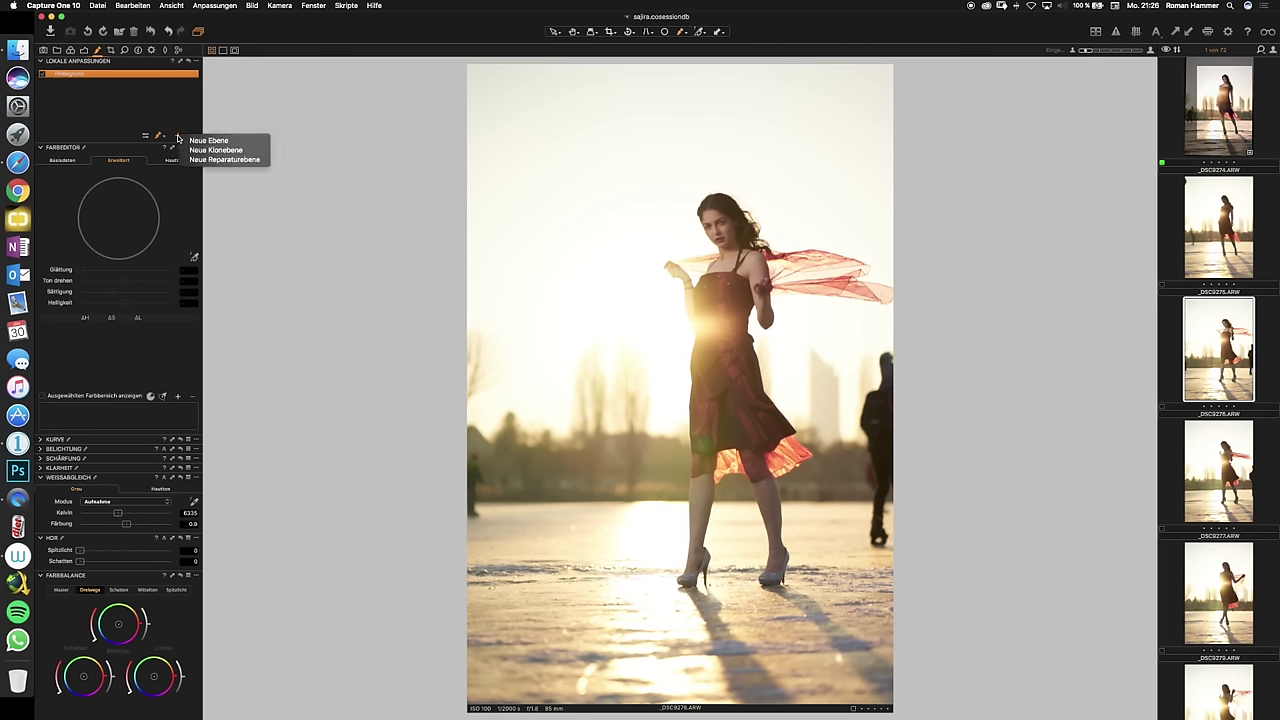
pyautogui.click(197, 169)
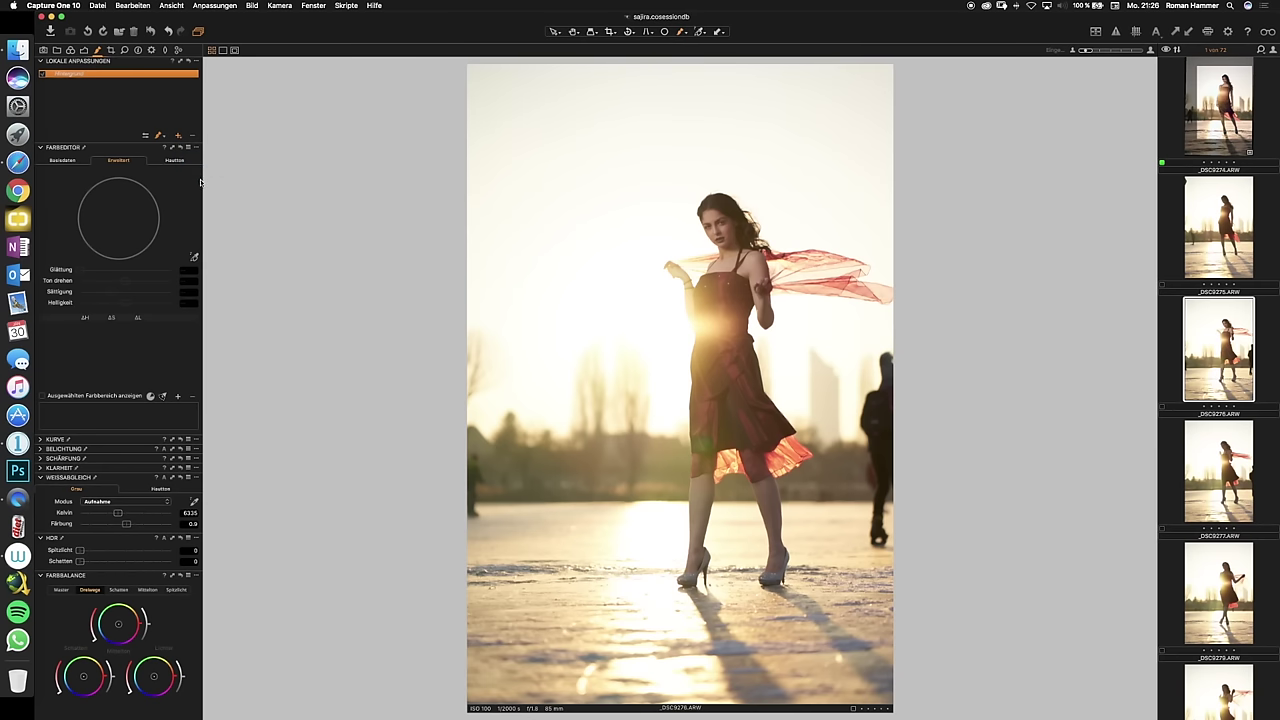
pyautogui.write('Person links')
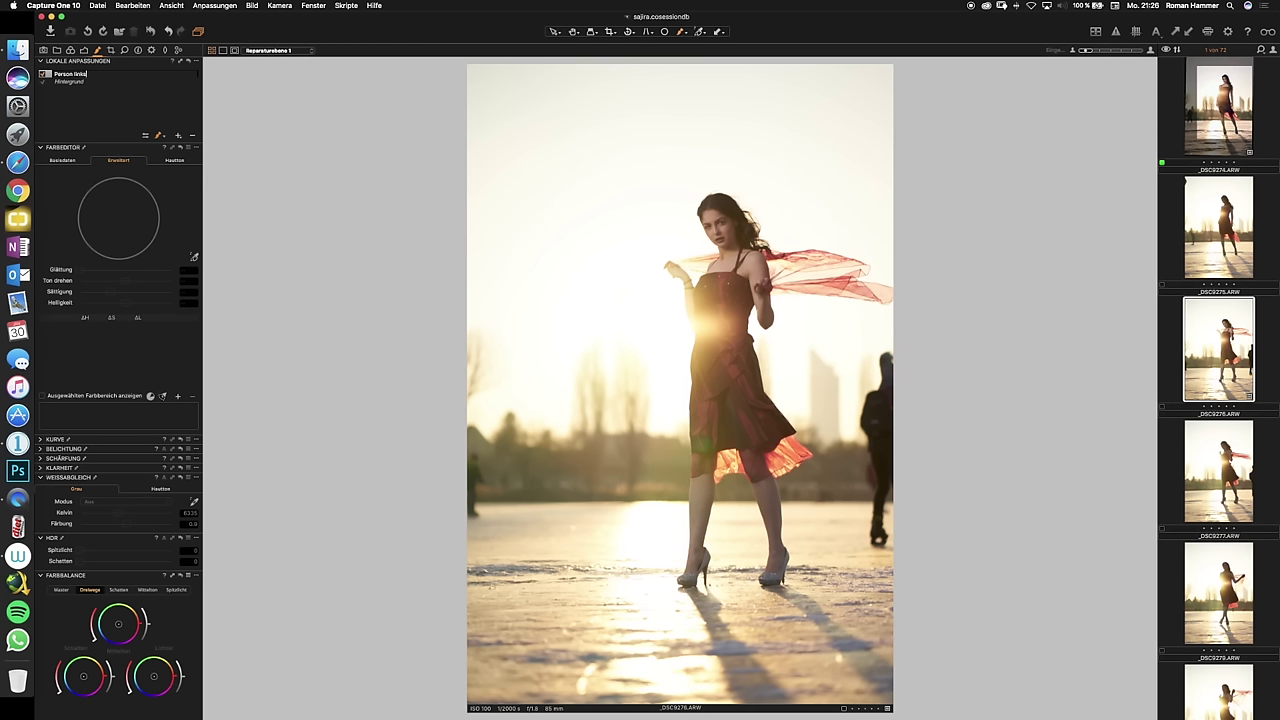
pyautogui.press('Return')
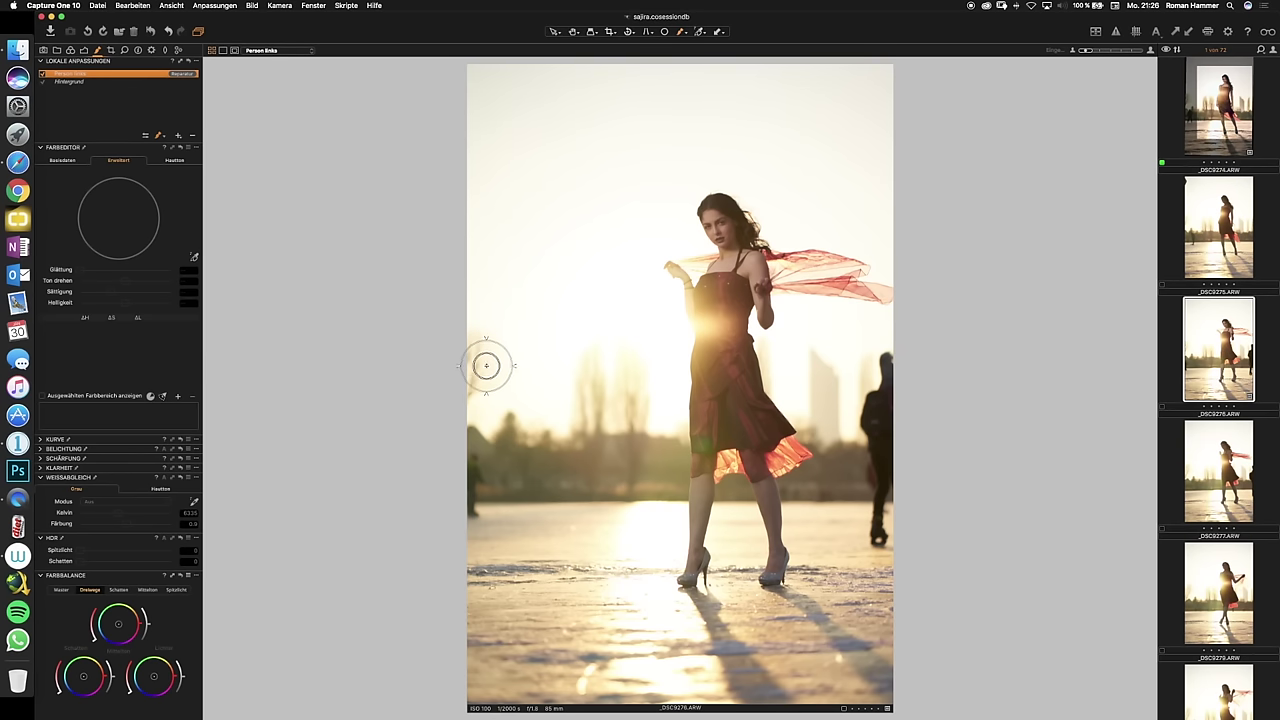
# Step: Paint over the small figure at the photo's left edge with a smaller brush, and move the repair source to the tree line at the same height
pyautogui.rightClick(529, 396)
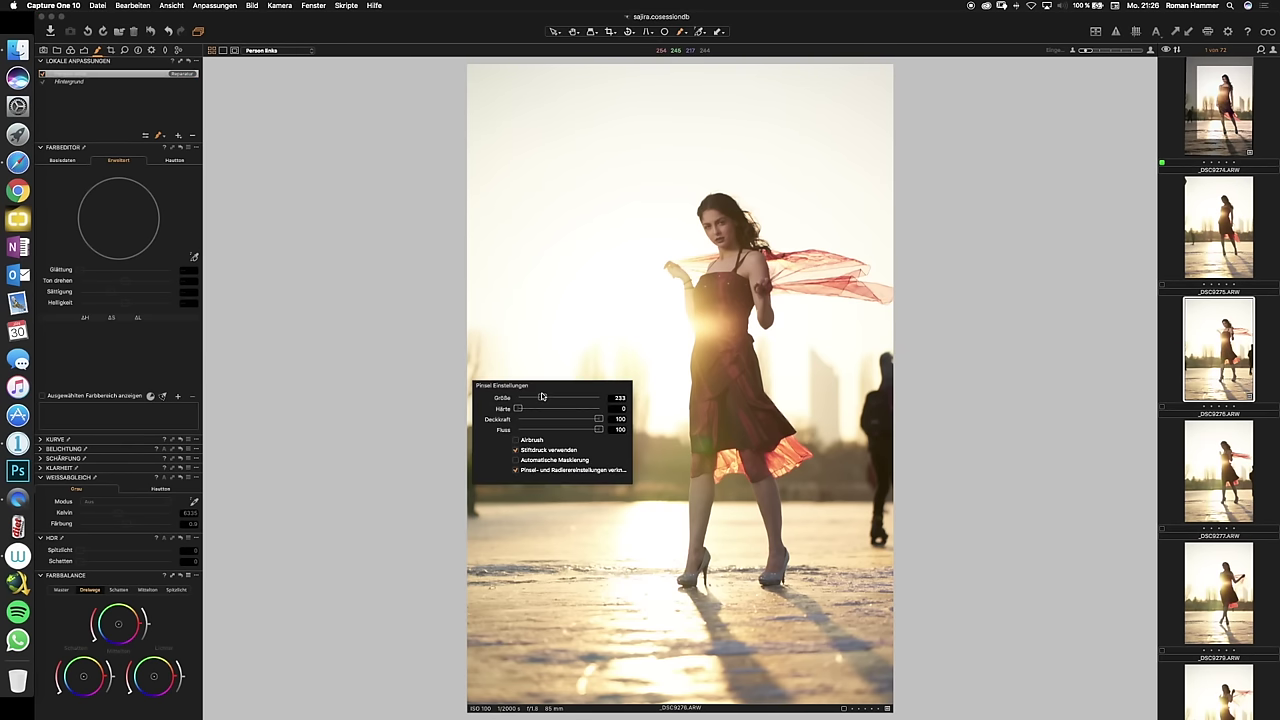
pyautogui.moveTo(539, 397); pyautogui.dragTo(531, 398)
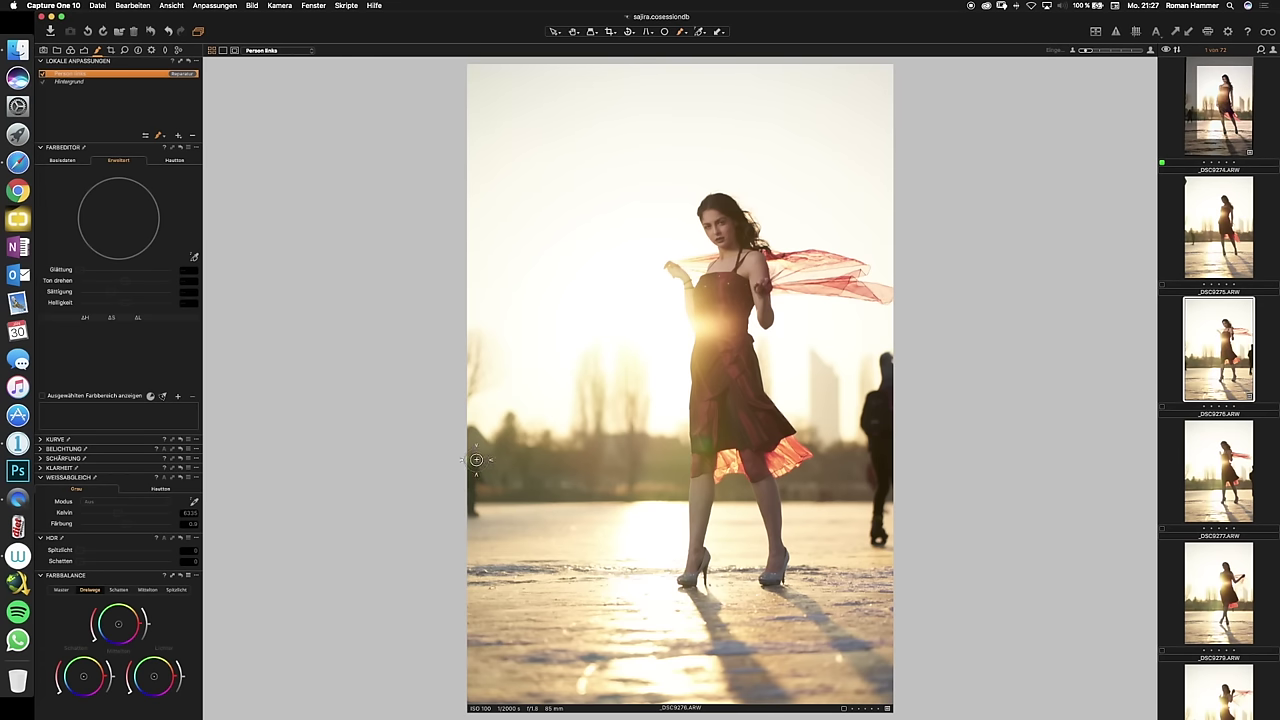
pyautogui.moveTo(474, 460); pyautogui.dragTo(474, 510)
pyautogui.press('g')
pyautogui.moveTo(474, 460); pyautogui.dragTo(642, 291)
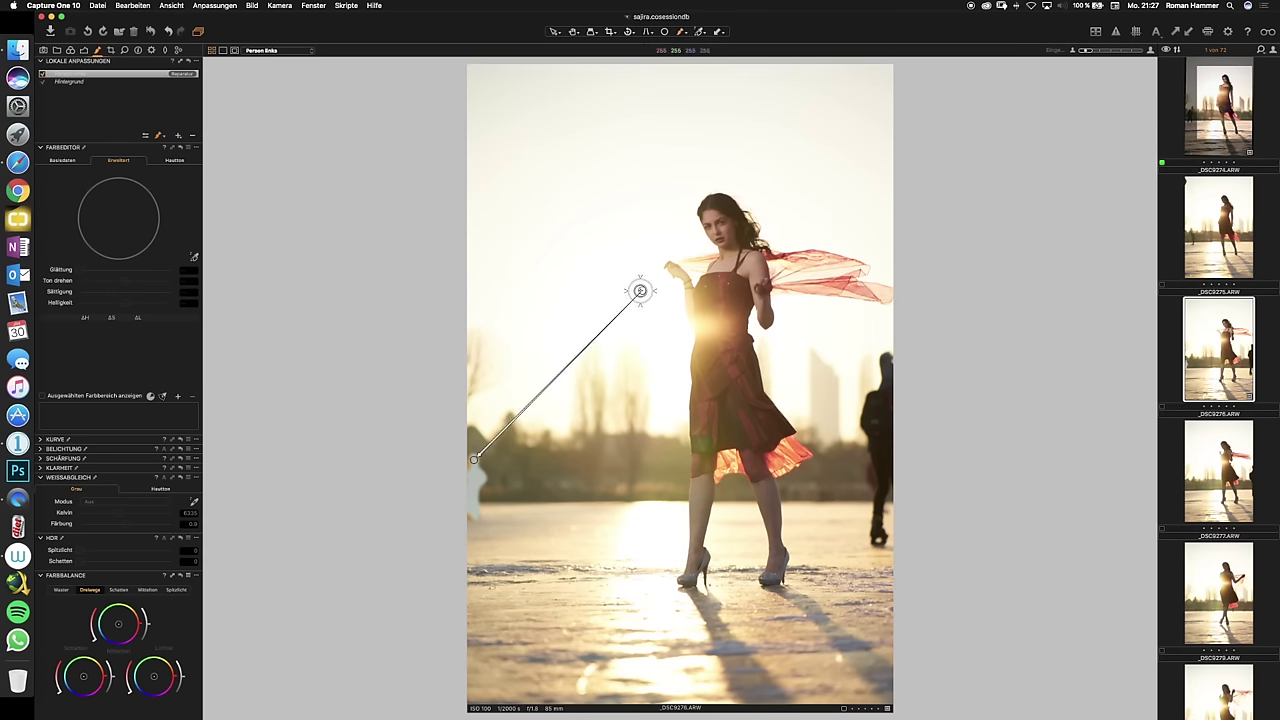
pyautogui.moveTo(643, 292); pyautogui.dragTo(591, 461)
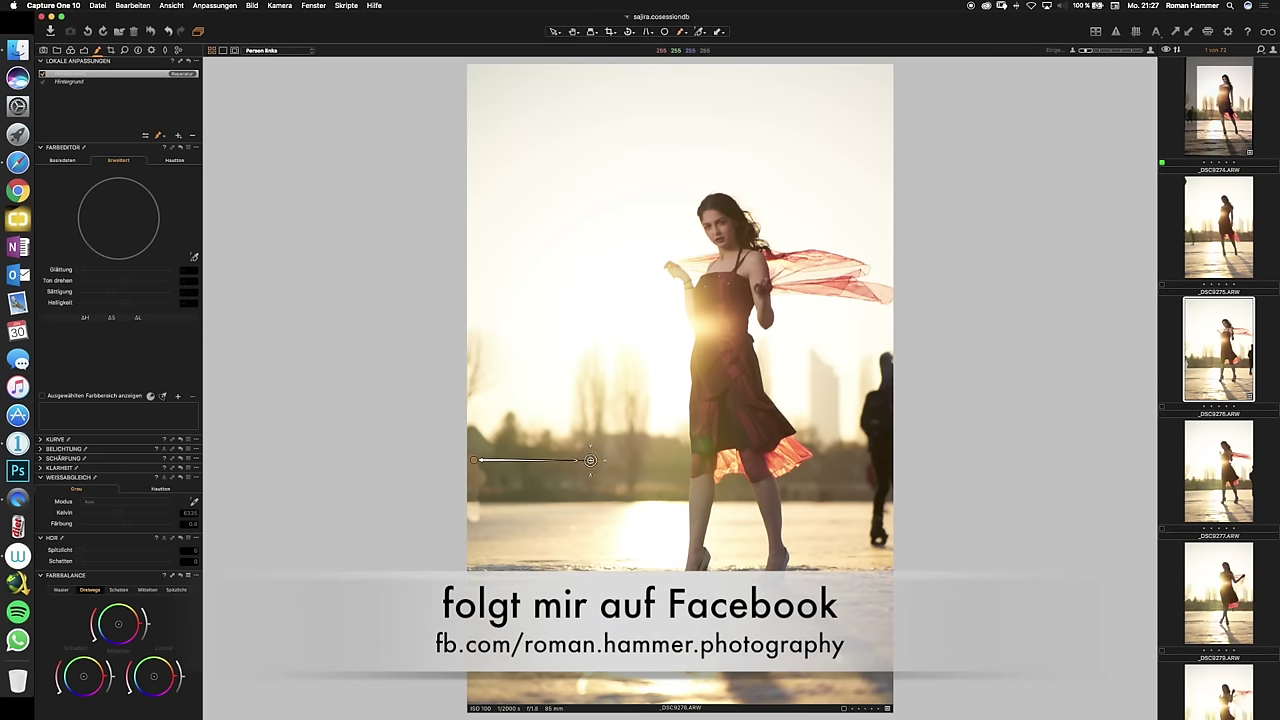
pyautogui.moveTo(590, 460); pyautogui.dragTo(569, 458)
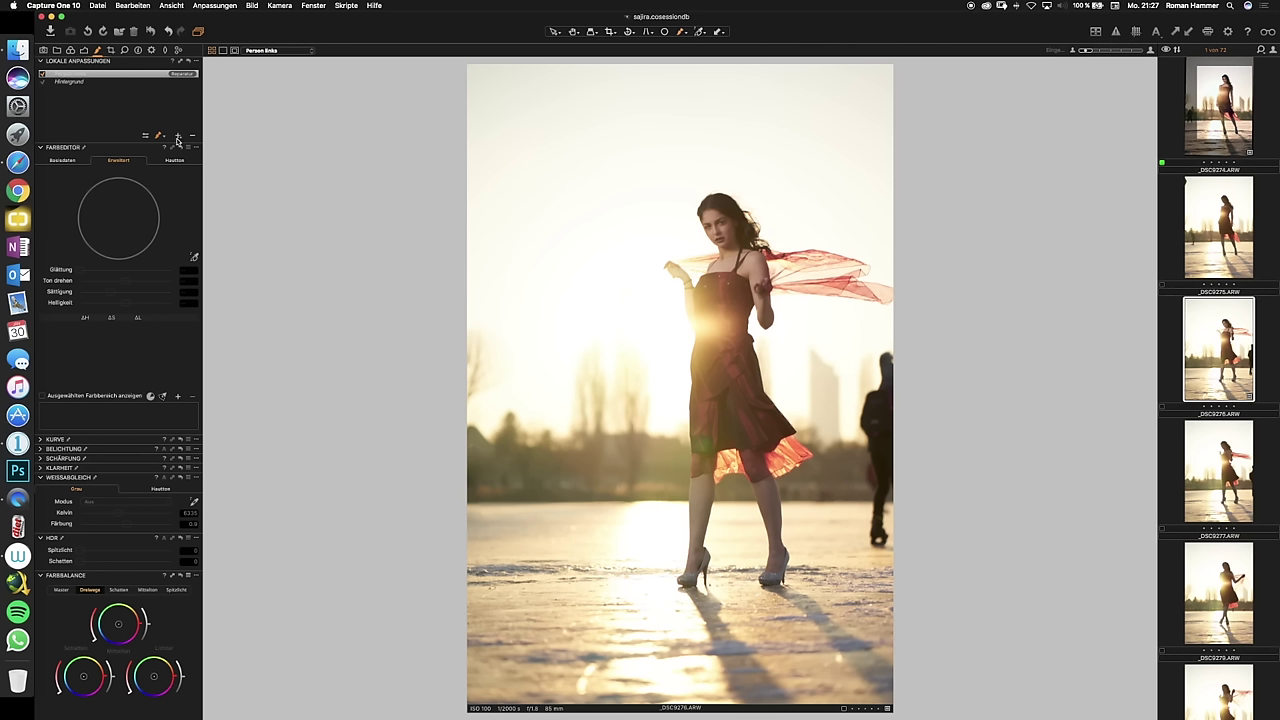
# Step: Add another repair layer named "Person rechts"
pyautogui.click(177, 136)
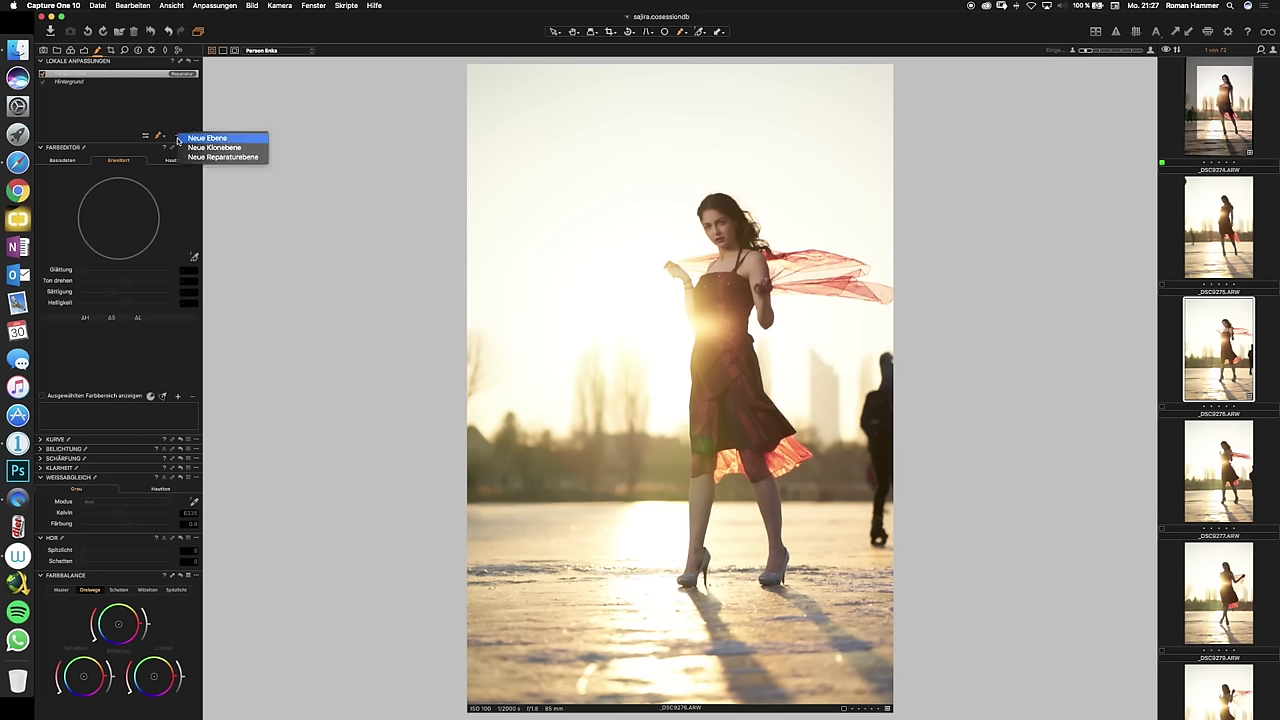
pyautogui.click(183, 157)
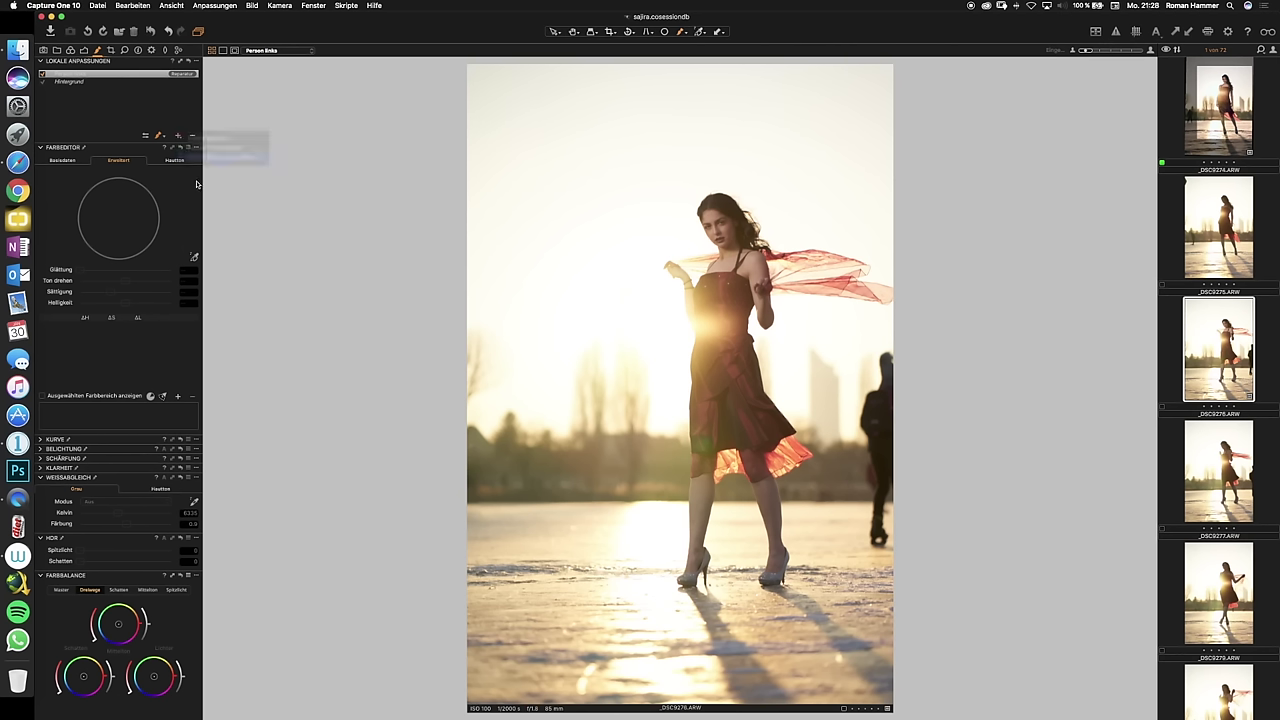
pyautogui.write('Person rechts')
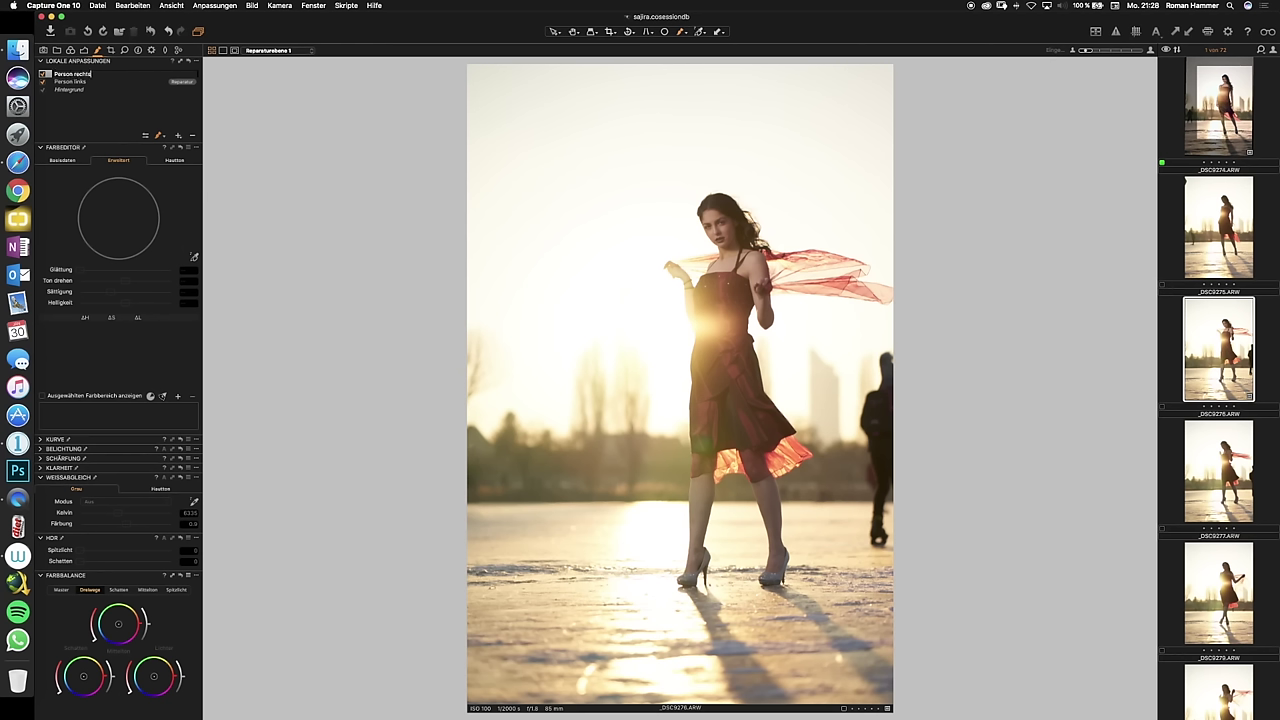
pyautogui.press('Return')
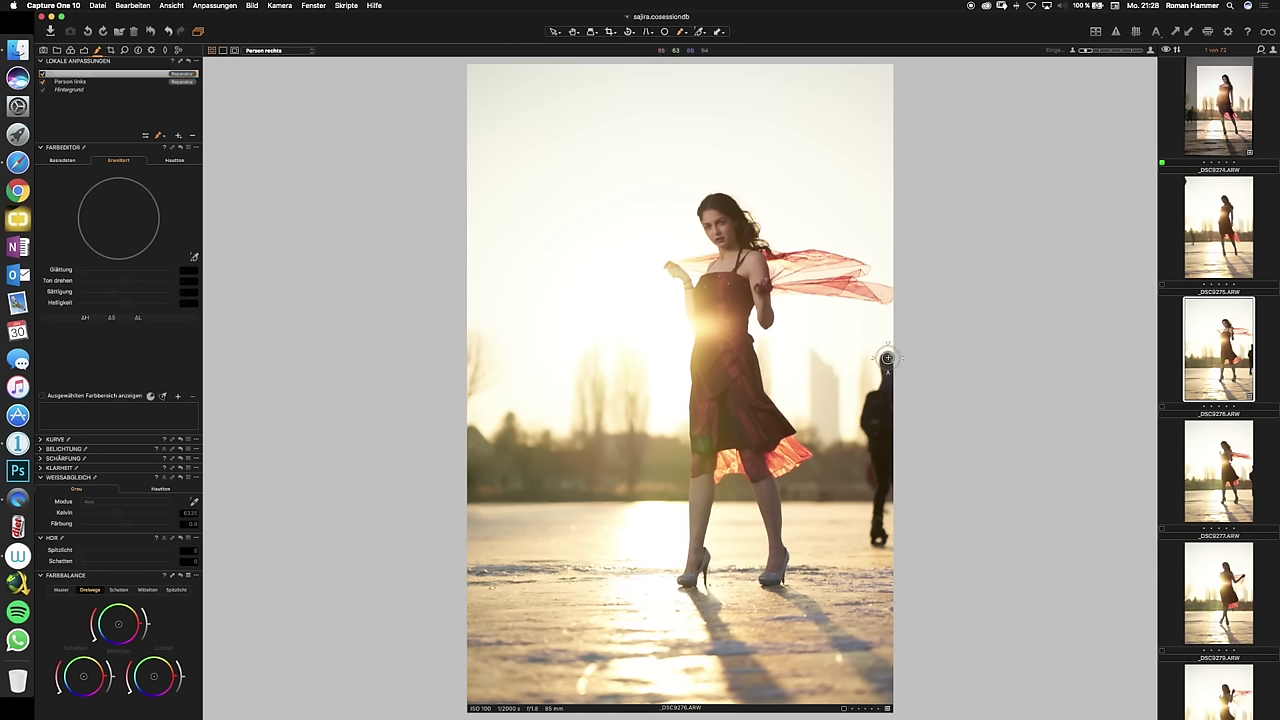
# Step: Paint over the dark figure at the photo's right edge, and align the repair source left of the woman, level with the figure's head
pyautogui.moveTo(885, 373)
pyautogui.mouseDown()
pyautogui.moveTo(888, 427)
pyautogui.moveTo(876, 396)
pyautogui.moveTo(886, 381)
pyautogui.moveTo(866, 412)
pyautogui.moveTo(881, 475)
pyautogui.moveTo(875, 539)
pyautogui.moveTo(886, 539)
pyautogui.moveTo(891, 422)
pyautogui.moveTo(883, 458)
pyautogui.moveTo(874, 409)
pyautogui.moveTo(884, 474)
pyautogui.moveTo(890, 385)
pyautogui.moveTo(865, 419)
pyautogui.moveTo(887, 482)
pyautogui.moveTo(871, 465)
pyautogui.moveTo(872, 528)
pyautogui.mouseUp()
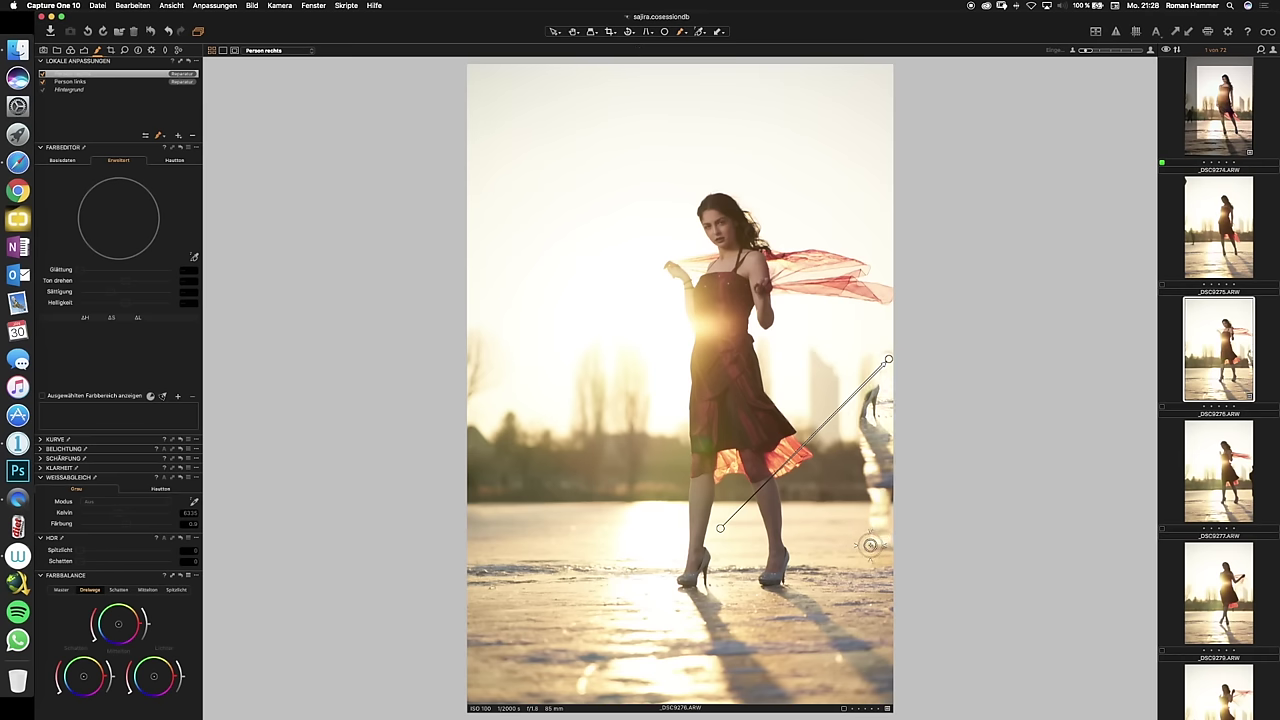
pyautogui.moveTo(720, 528); pyautogui.dragTo(641, 378)
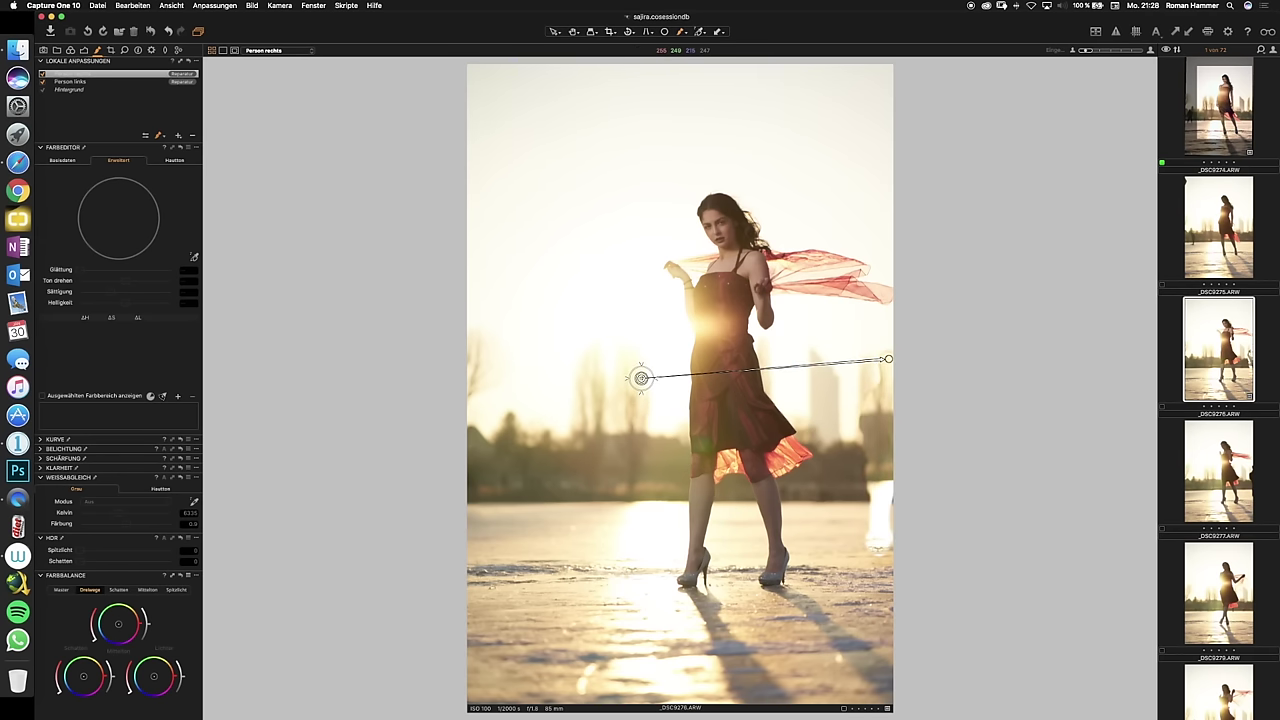
pyautogui.moveTo(641, 378)
pyautogui.mouseDown()
pyautogui.moveTo(595, 359)
pyautogui.moveTo(614, 358)
pyautogui.mouseUp()
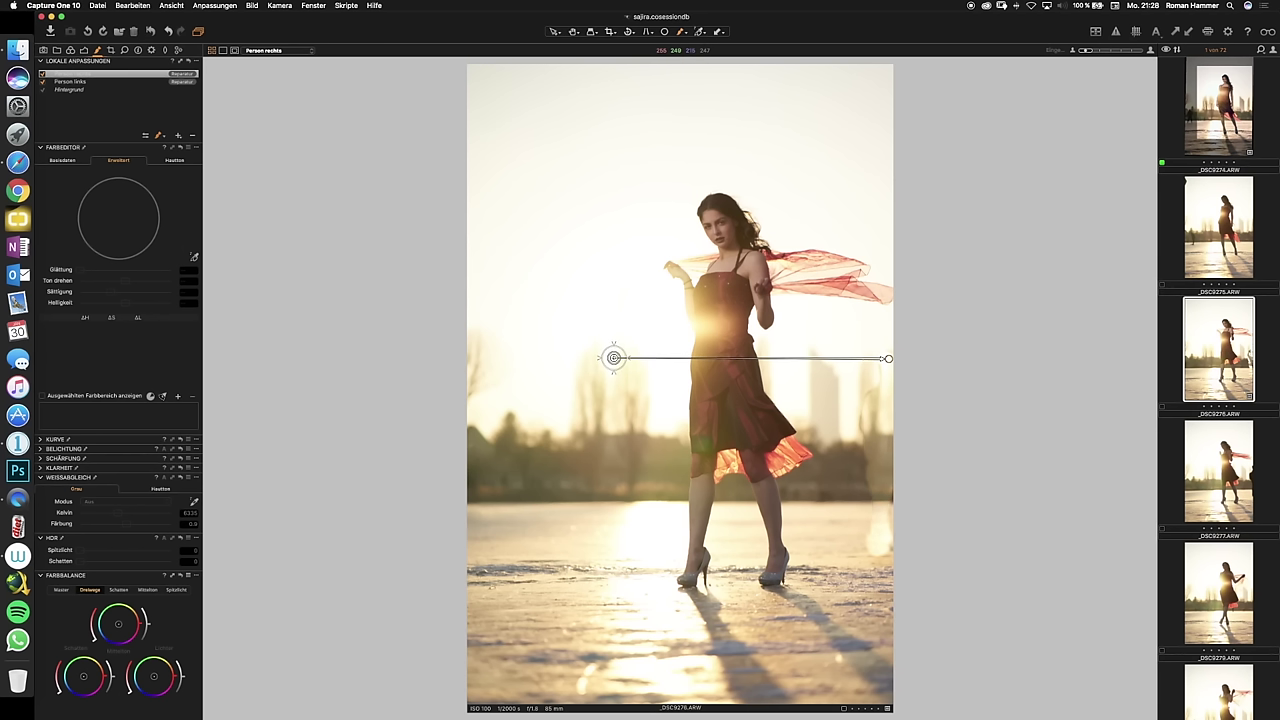
pyautogui.moveTo(614, 358); pyautogui.dragTo(623, 358)
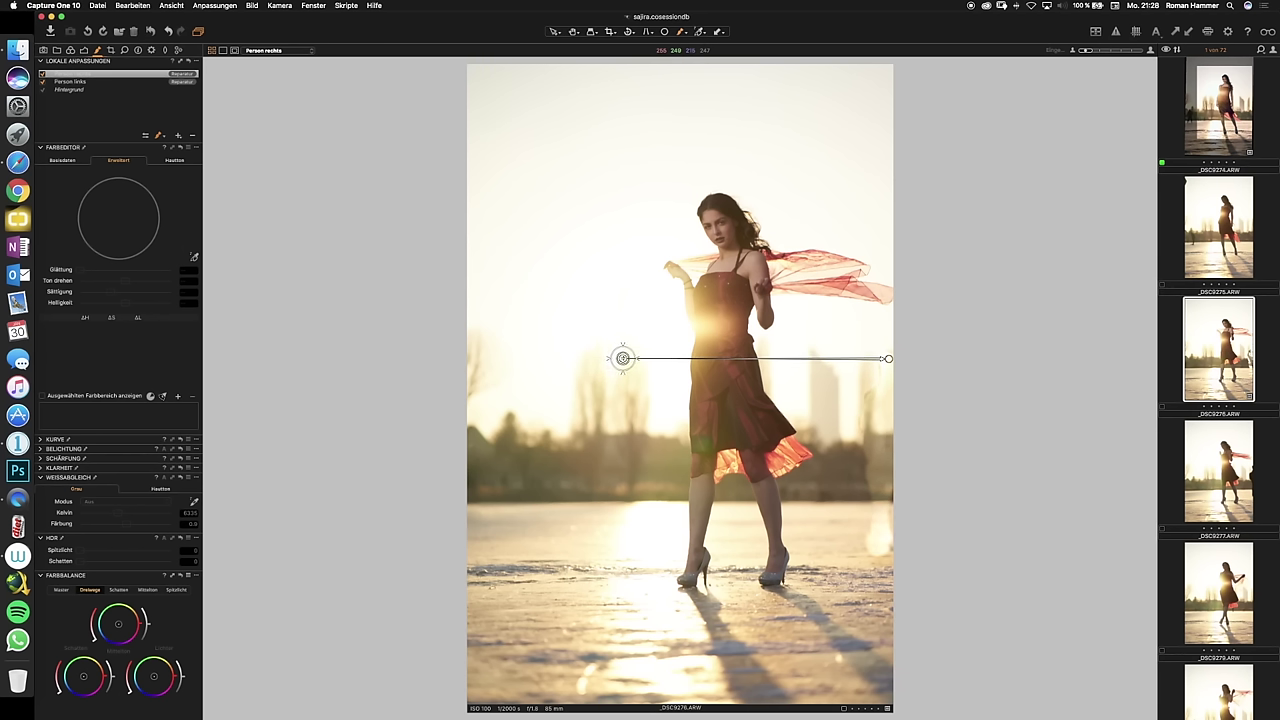
pyautogui.moveTo(623, 358); pyautogui.dragTo(623, 356)
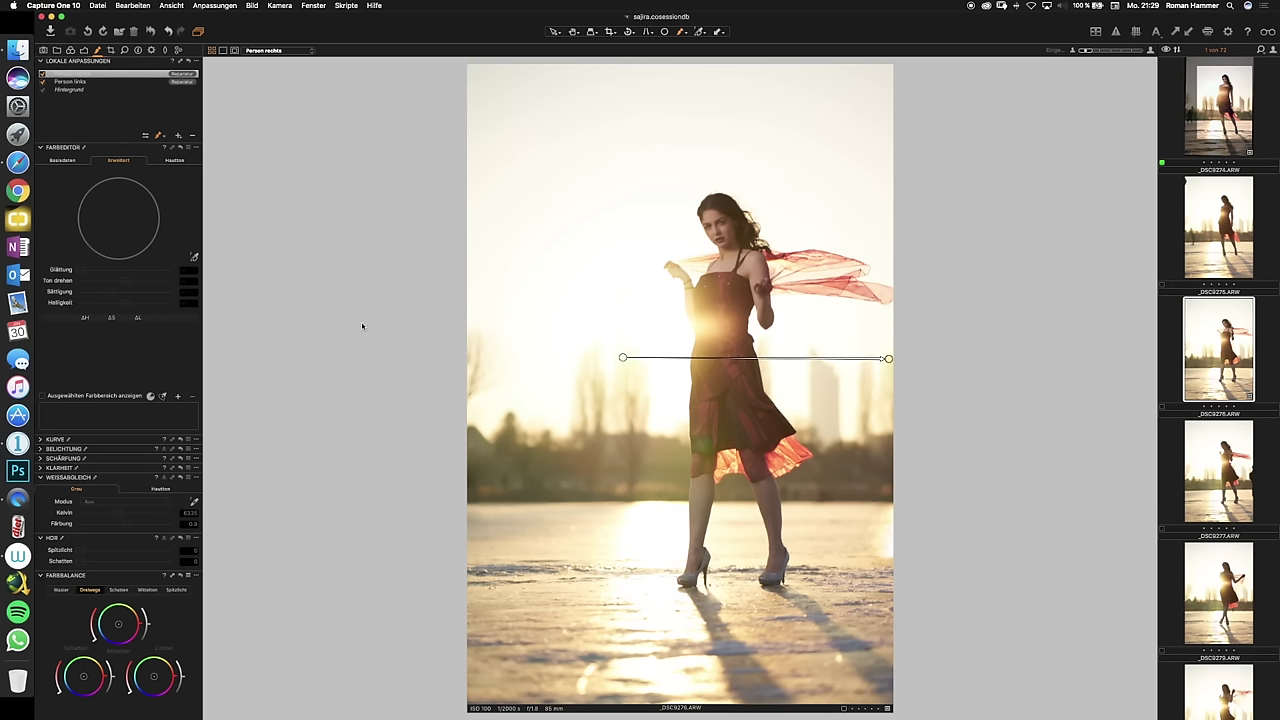
# Step: Add a repair layer named "sonnenfleck rechts" and paint out the bright sun spot on the ice at the photo's right edge
pyautogui.click(177, 137)
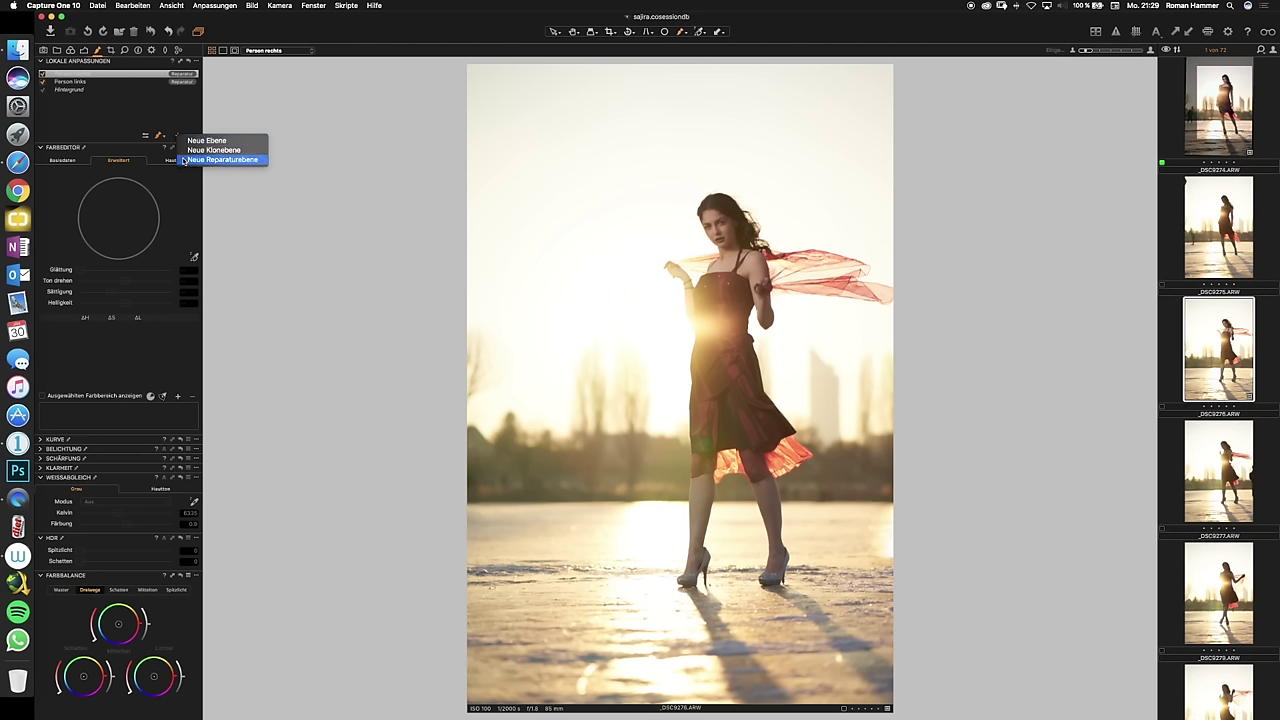
pyautogui.click(184, 160)
pyautogui.press('q')
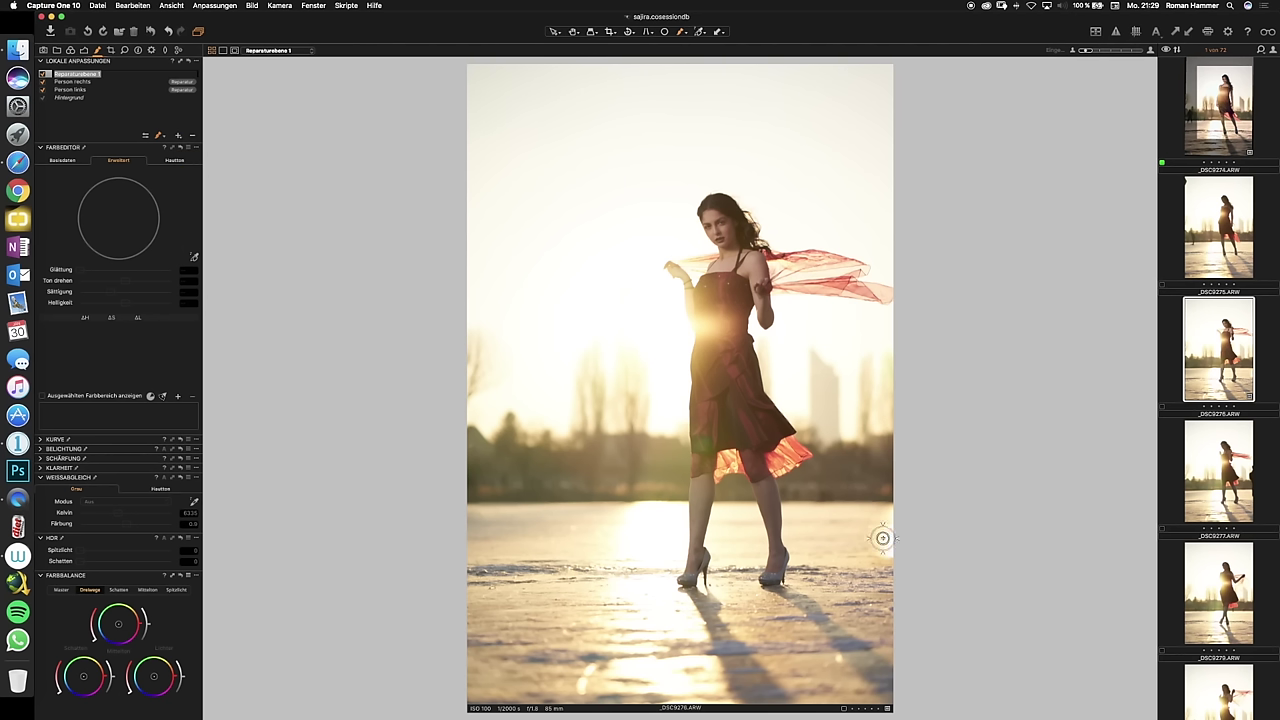
pyautogui.write('sonnenfleck rechts')
pyautogui.press('Return')
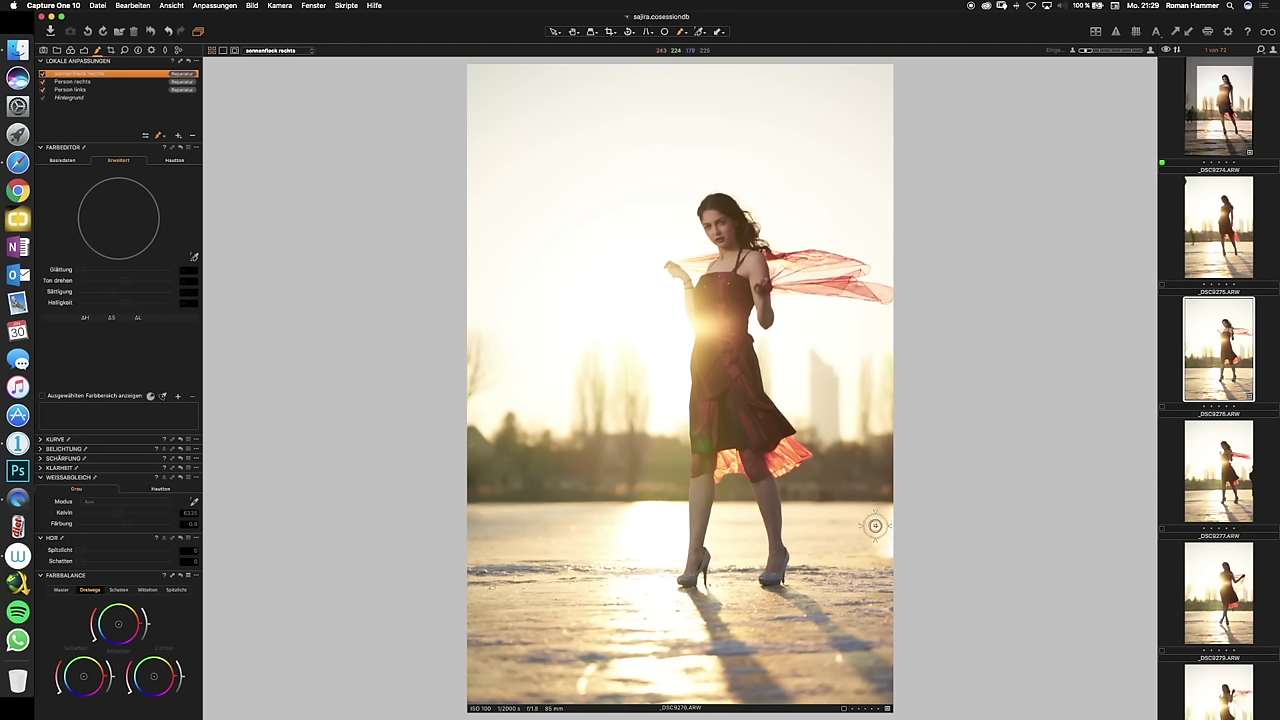
pyautogui.moveTo(890, 537)
pyautogui.mouseDown()
pyautogui.moveTo(874, 555)
pyautogui.moveTo(888, 512)
pyautogui.mouseUp()
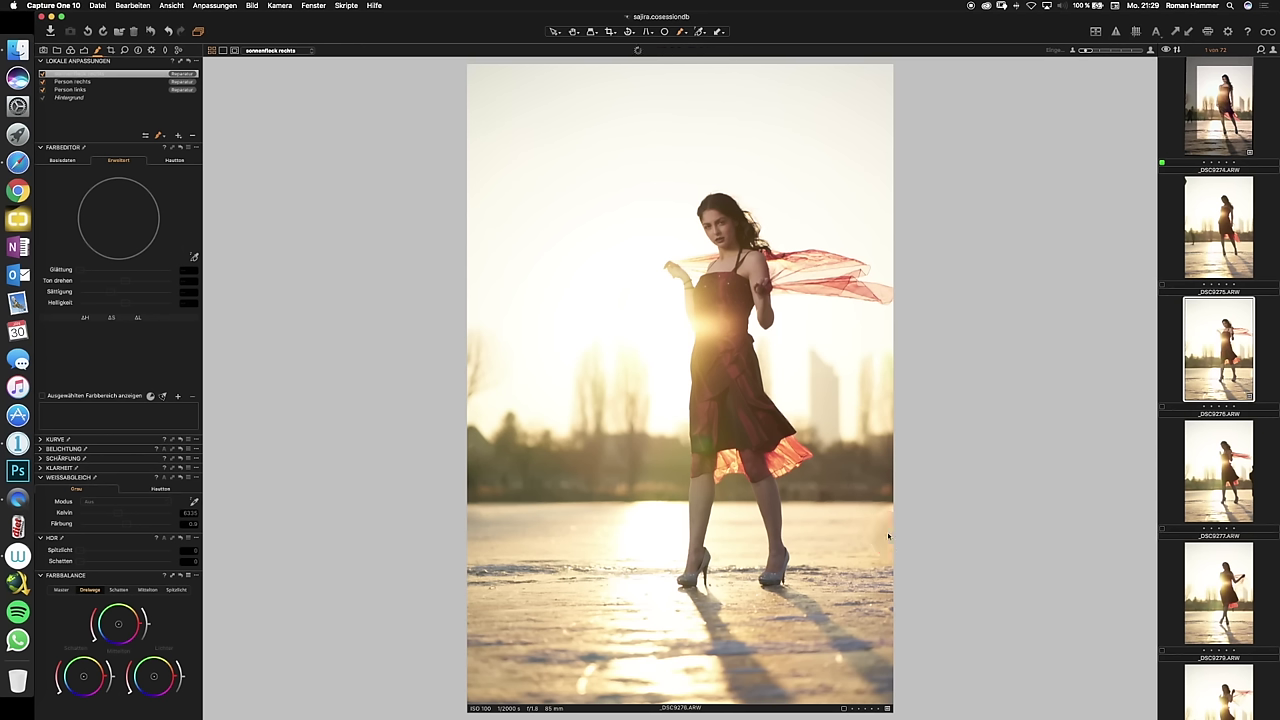
pyautogui.moveTo(725, 343)
pyautogui.mouseDown()
pyautogui.moveTo(814, 506)
pyautogui.moveTo(840, 515)
pyautogui.mouseUp()
# Step: Turn all three repair layers off and back on to compare the photo before and after retouching
pyautogui.click(44, 76)
pyautogui.click(42, 81)
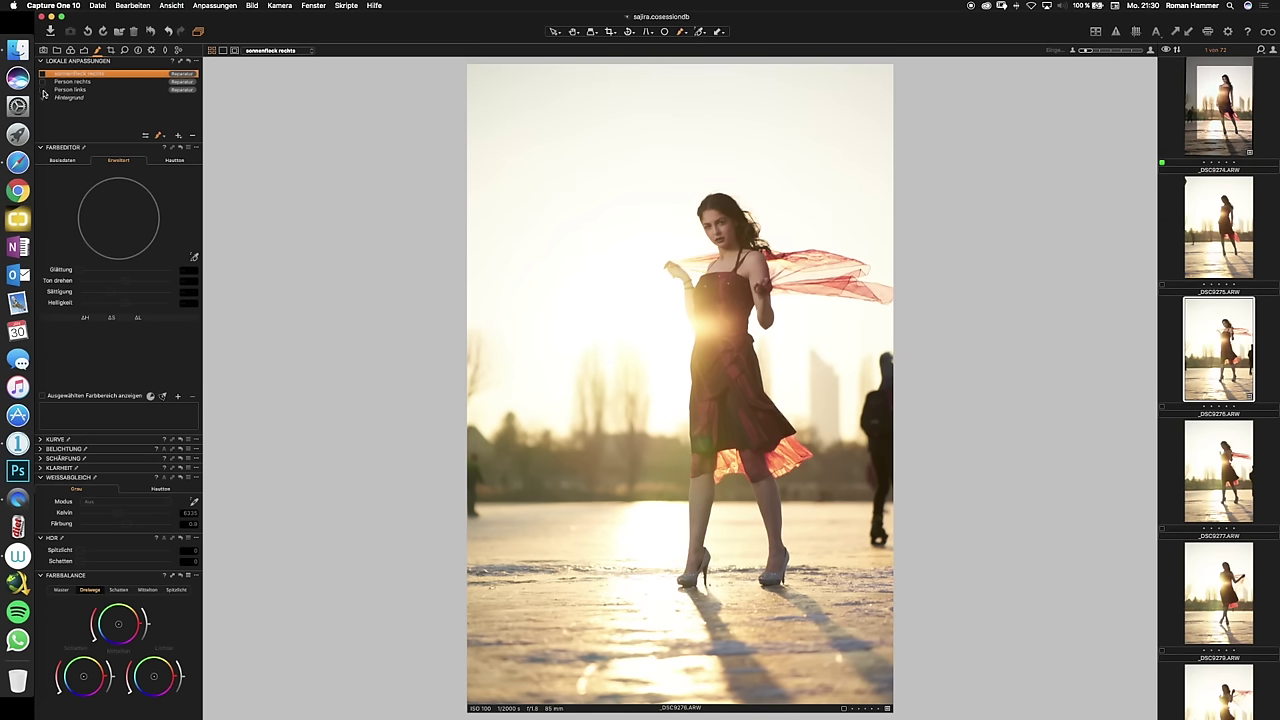
pyautogui.click(43, 91)
pyautogui.click(43, 82)
pyautogui.click(42, 74)
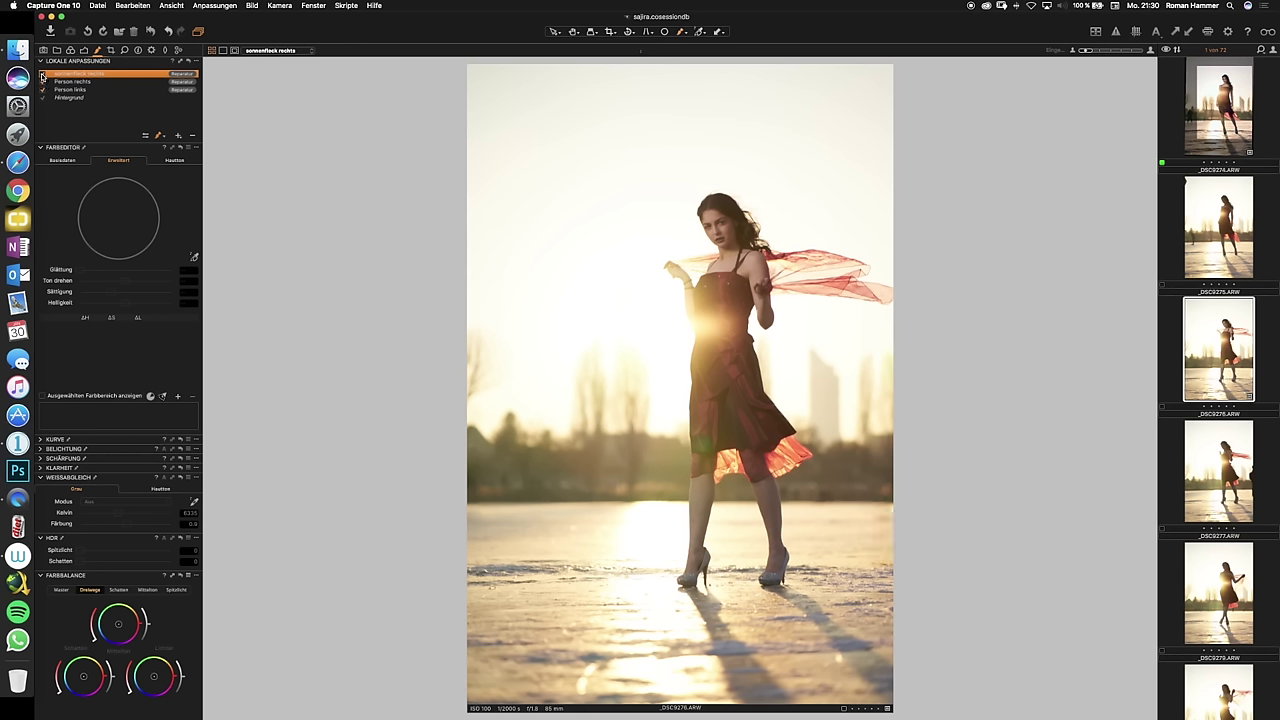